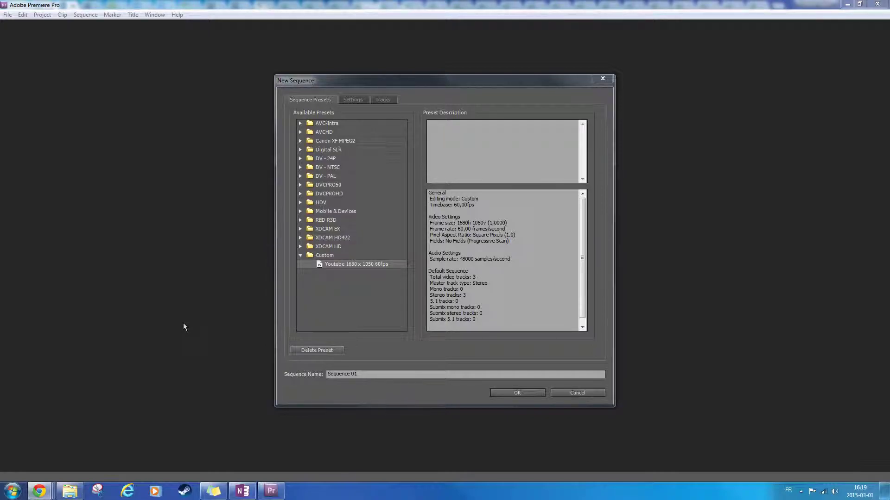
Step: Create the sequence from the Youtube 1680 x 1050 60fps preset, naming it Episode23a
click(362, 375)
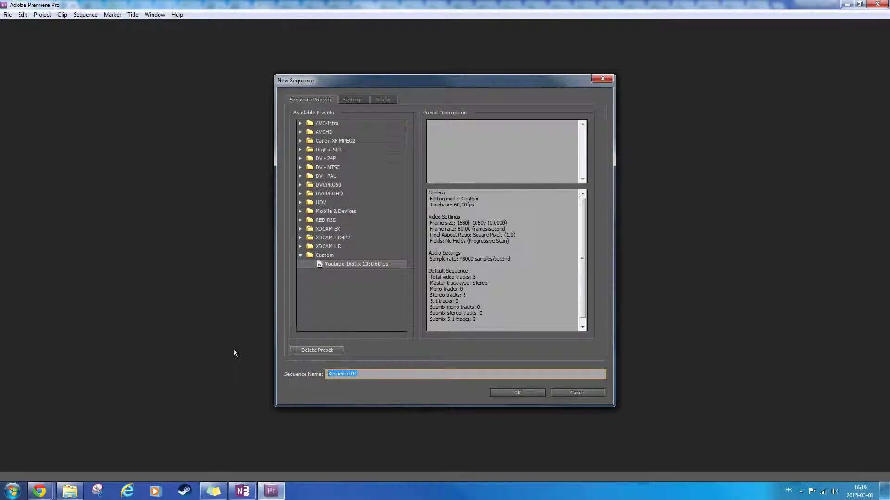
text(Episode23a)
click(522, 392)
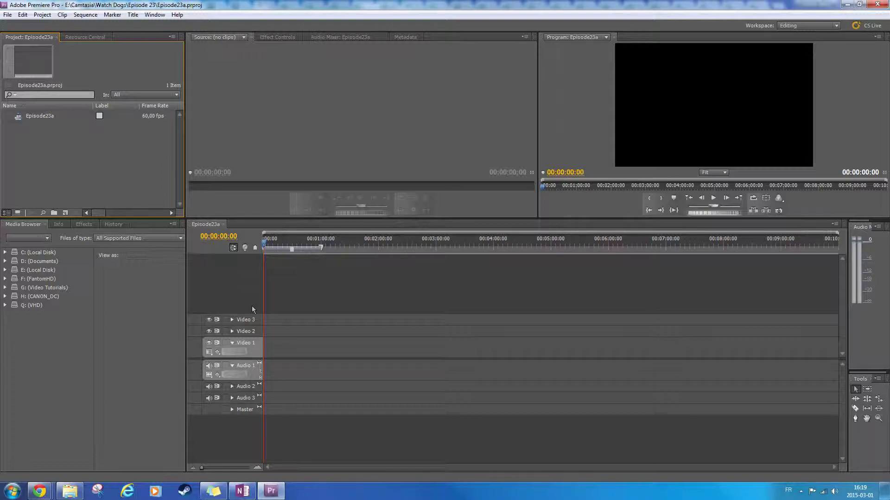
click(44, 115)
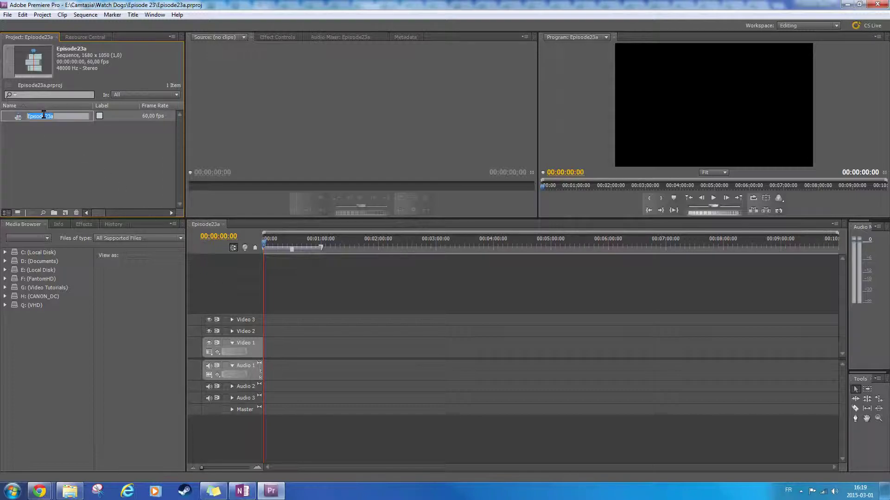
click(69, 166)
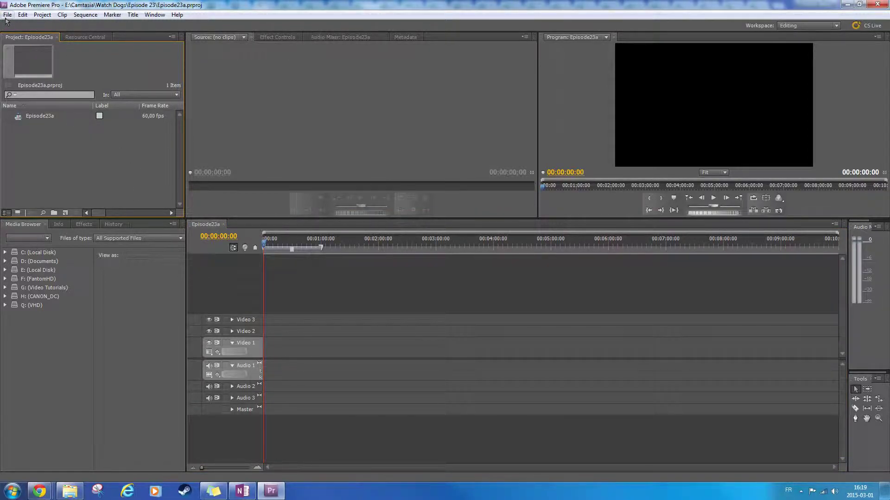
right_click(48, 120)
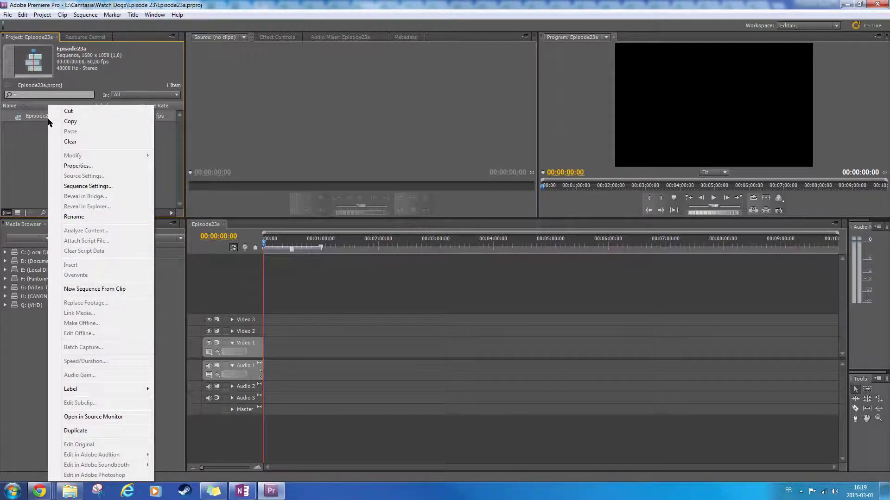
click(42, 129)
click(8, 15)
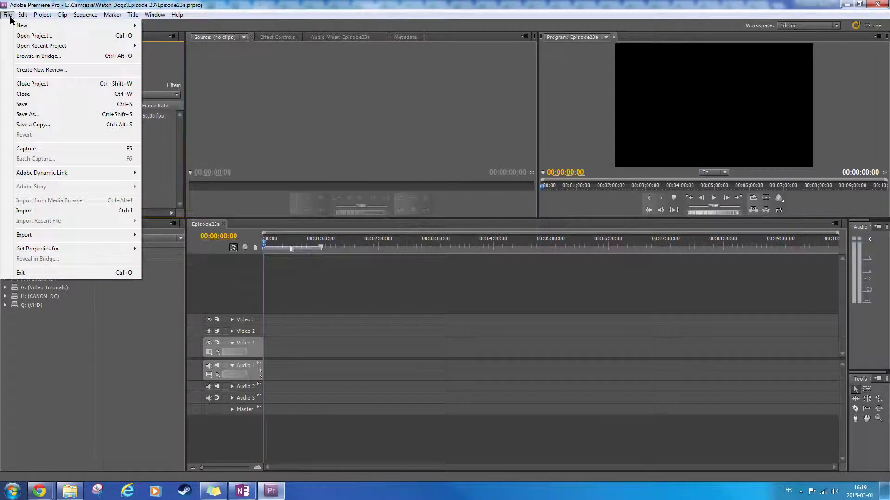
Step: Import Watch Dogs 06.24.2014 - 12.49.17.39_28.mp4 and select it in the Project panel
click(106, 212)
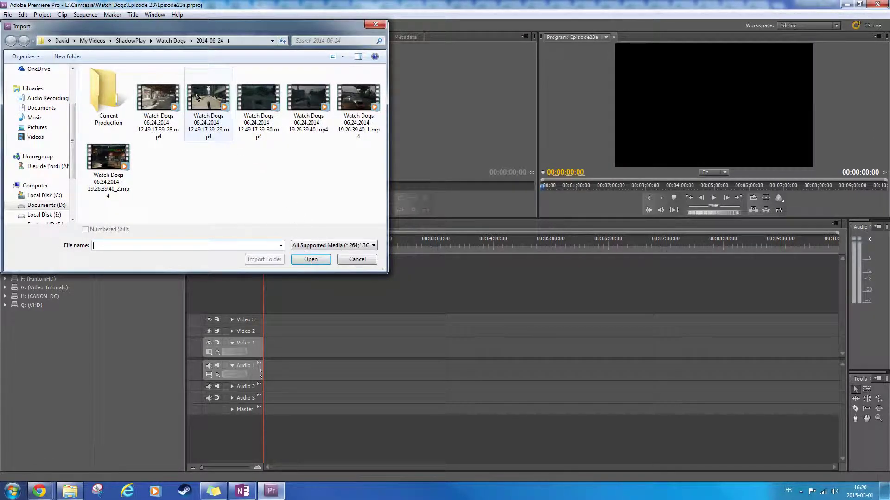
click(157, 99)
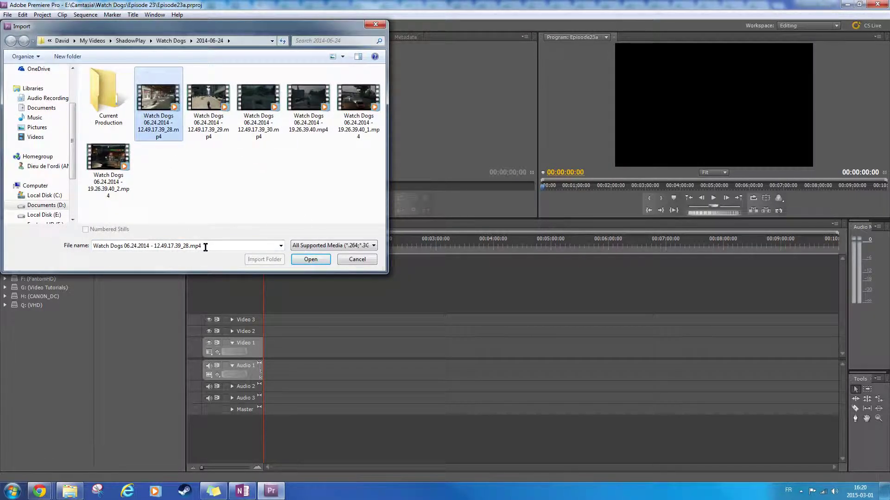
click(310, 259)
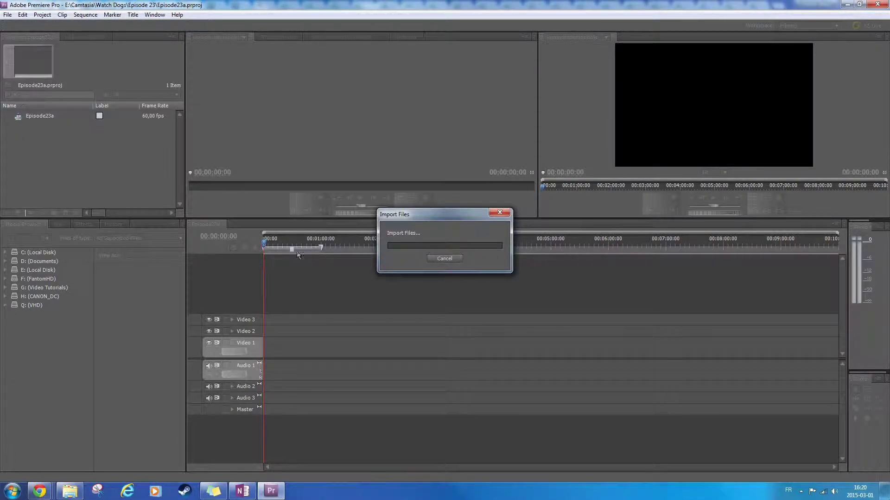
click(61, 135)
click(60, 127)
click(45, 179)
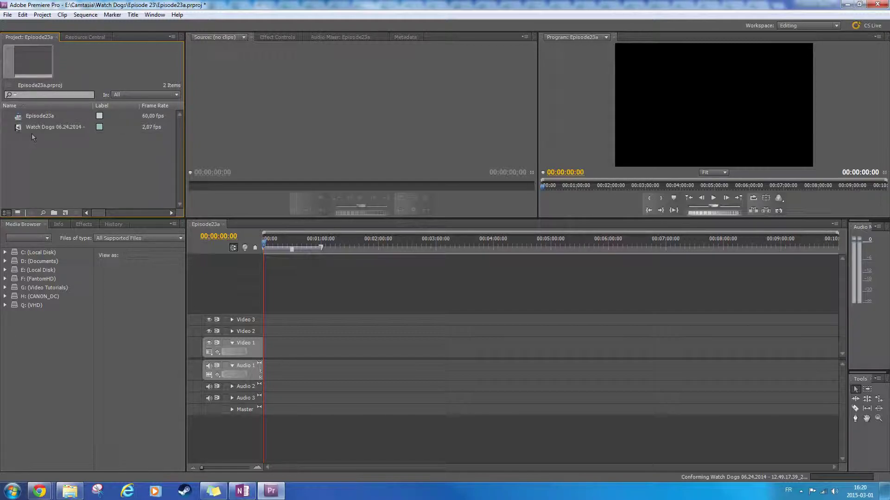
Step: Place the Watch Dogs clip at 00:00 on Video 1, fit the timeline, and enlarge Audio 1
drag(35, 129, 260, 360)
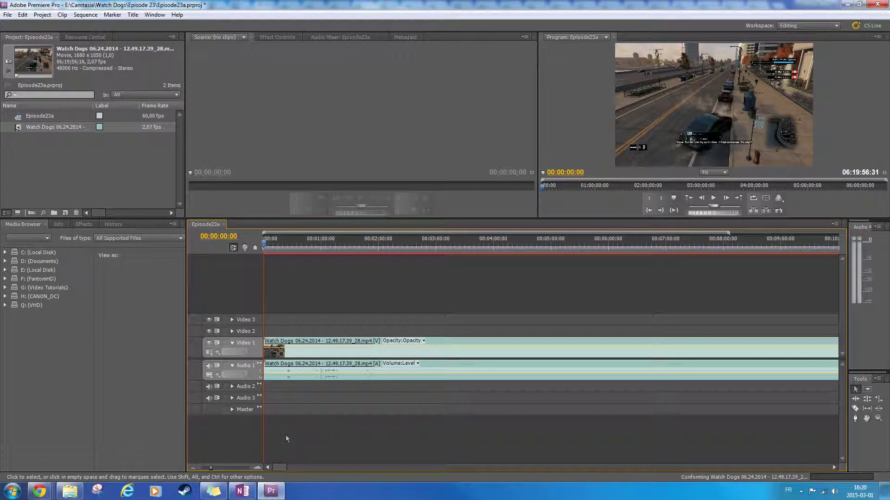
key(minus)
key(minus)
key(minus)
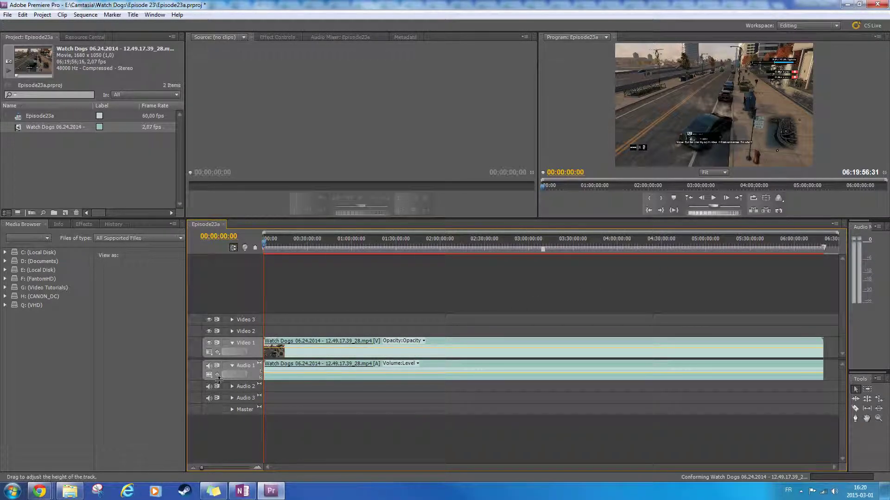
drag(219, 379, 219, 461)
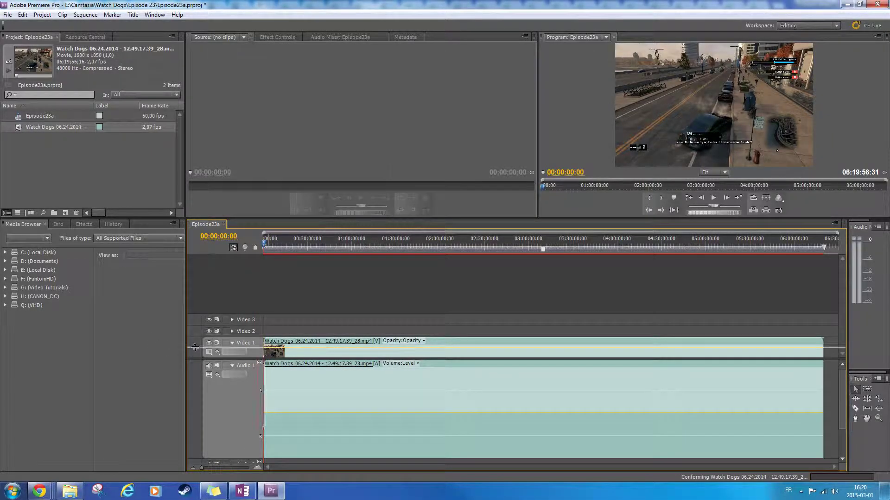
drag(195, 347, 199, 304)
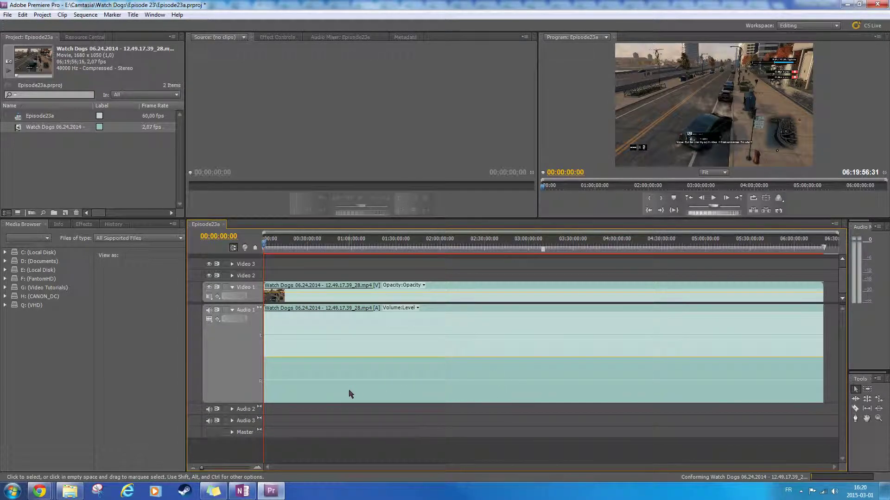
Step: Unlink the Watch Dogs clip's video and audio, then scrub to about 8 minutes
right_click(449, 328)
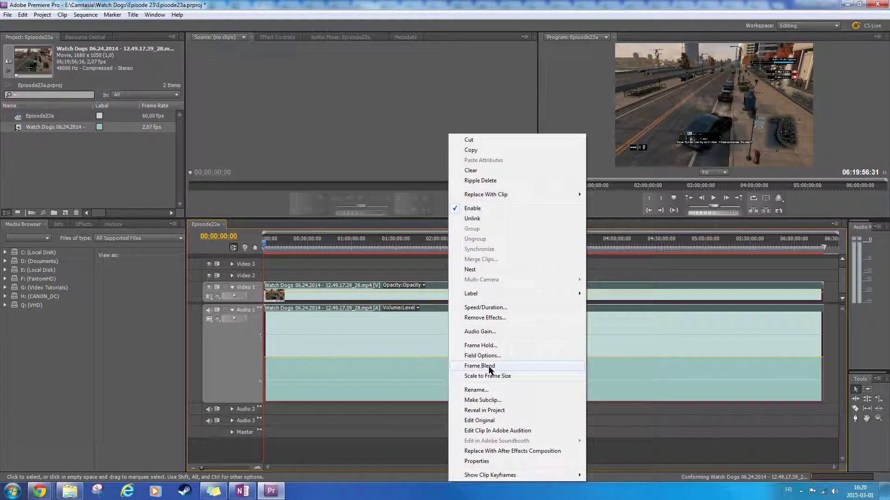
click(497, 221)
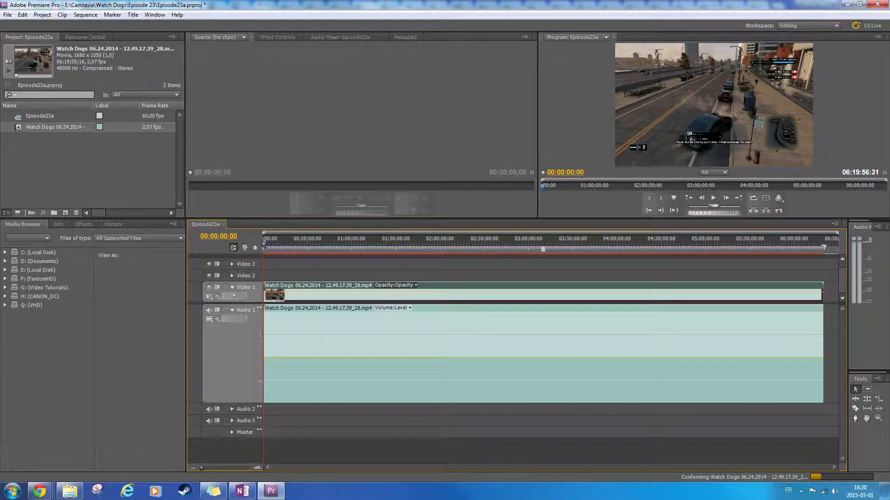
drag(271, 247, 286, 245)
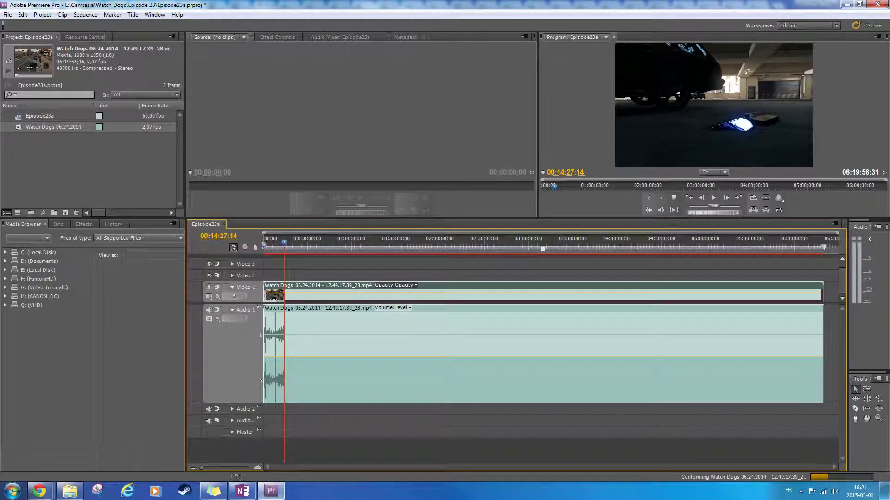
Step: Zoom into the timeline and set the playhead at the waveform's end, about 00:13:50:31
click(209, 467)
mouse_move(212, 468)
mouse_down()
mouse_move(224, 466)
mouse_move(217, 468)
mouse_up()
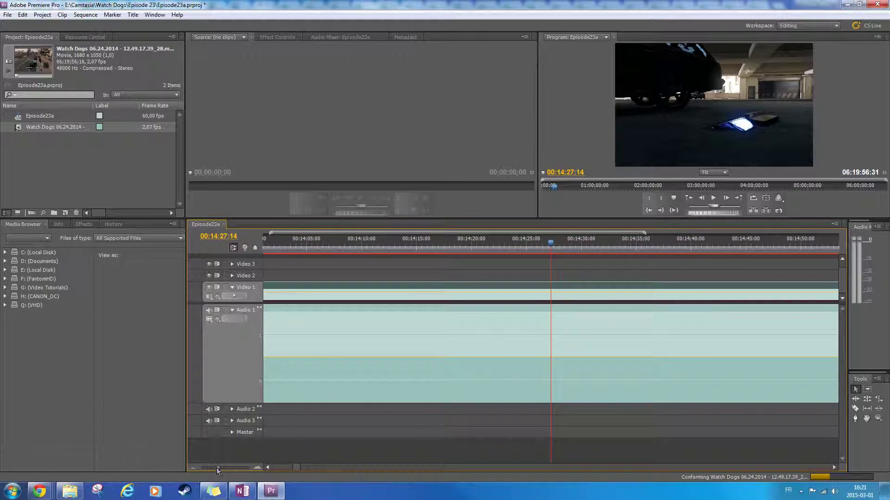
click(371, 246)
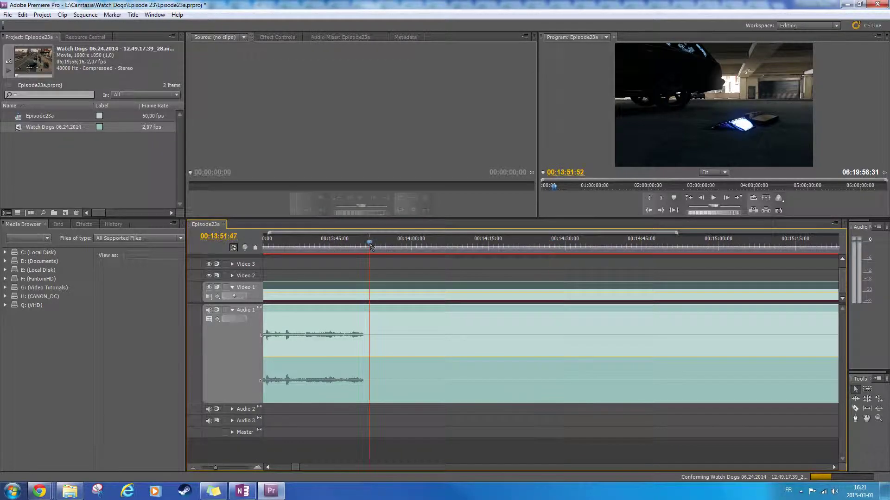
drag(216, 468, 226, 469)
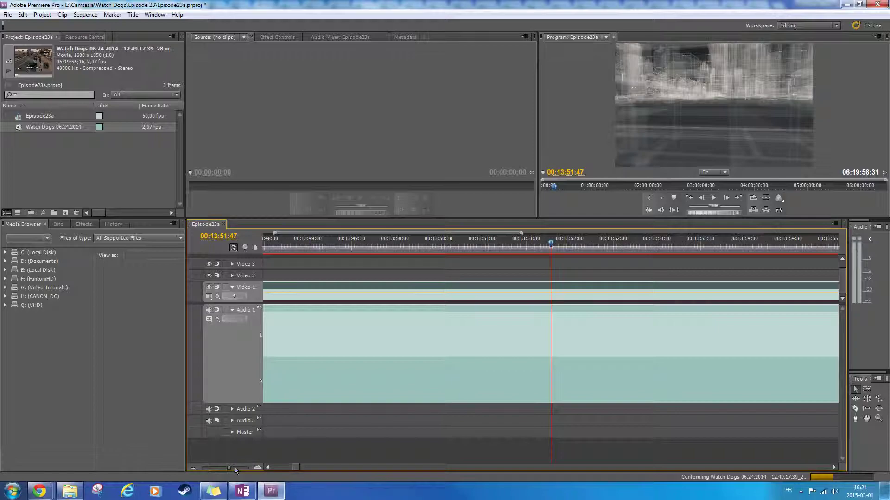
drag(229, 469, 223, 469)
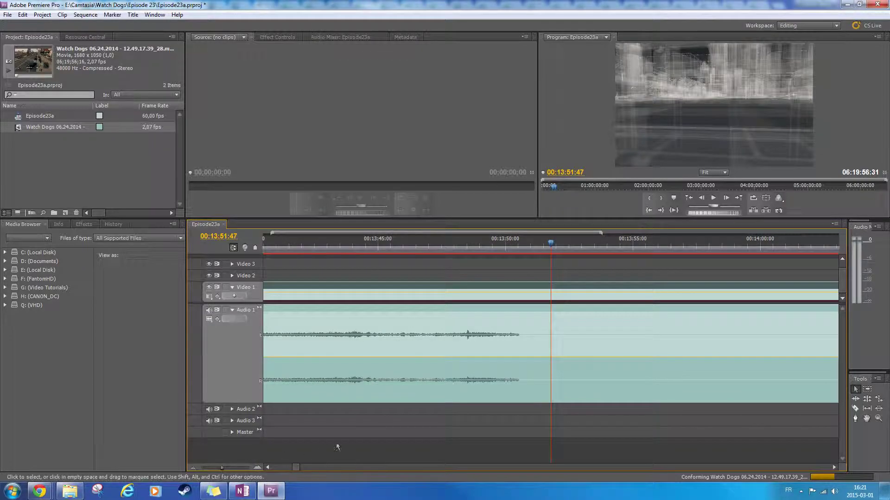
drag(535, 245, 520, 247)
drag(224, 468, 244, 468)
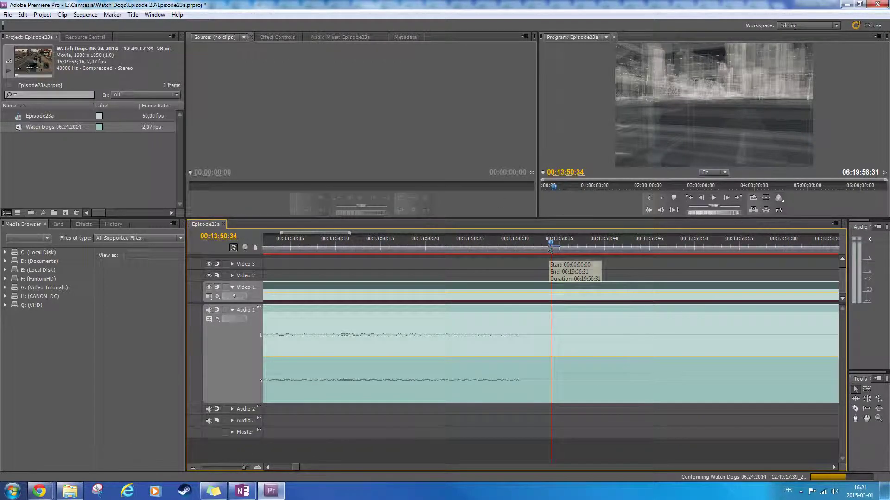
drag(550, 244, 524, 245)
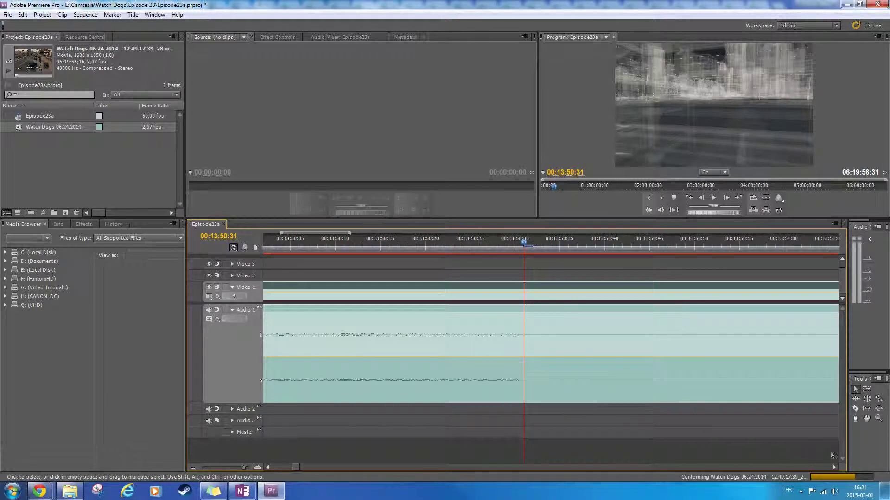
Step: Try splitting the linked clip at the playhead with Ctrl+K, then undo the split
click(856, 409)
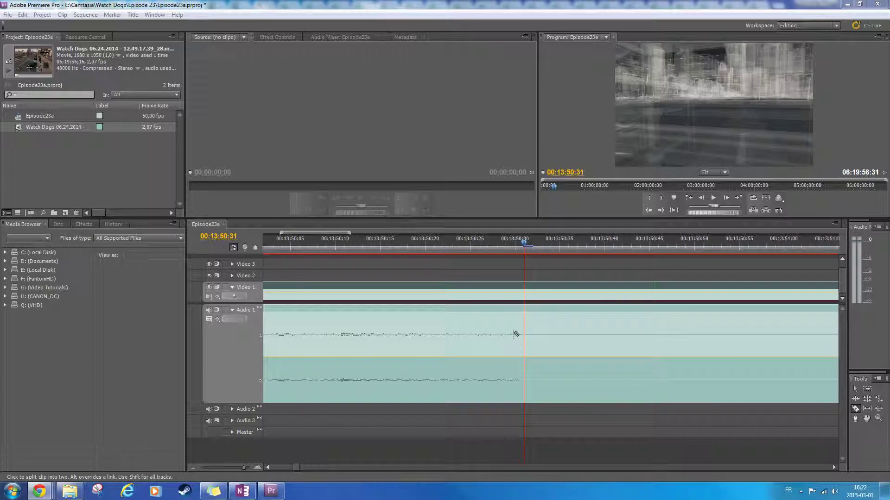
click(856, 389)
click(626, 338)
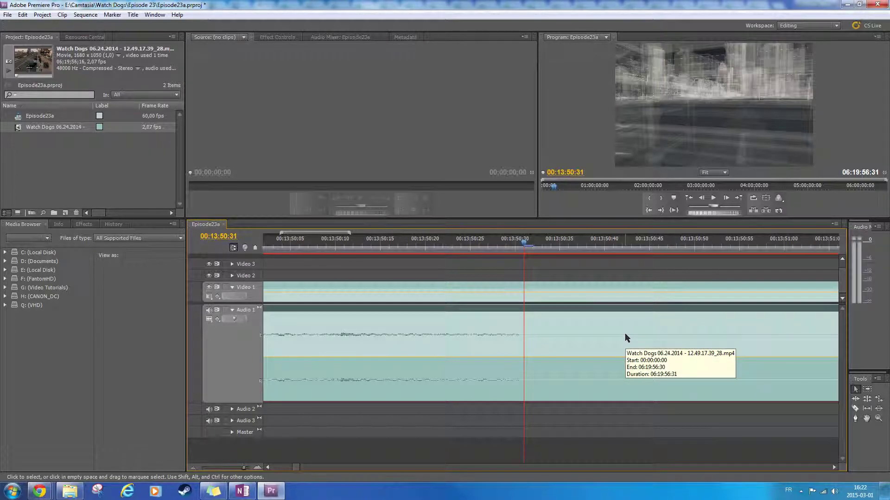
key(ctrl+k)
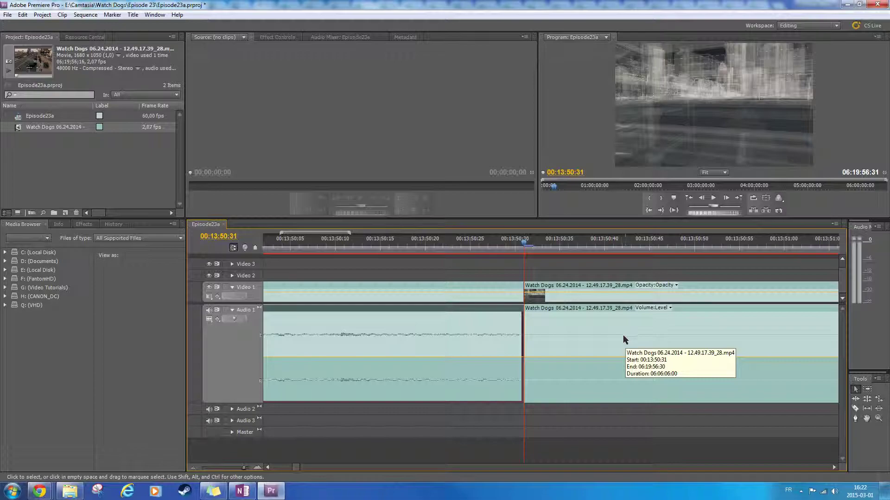
key(ctrl+z)
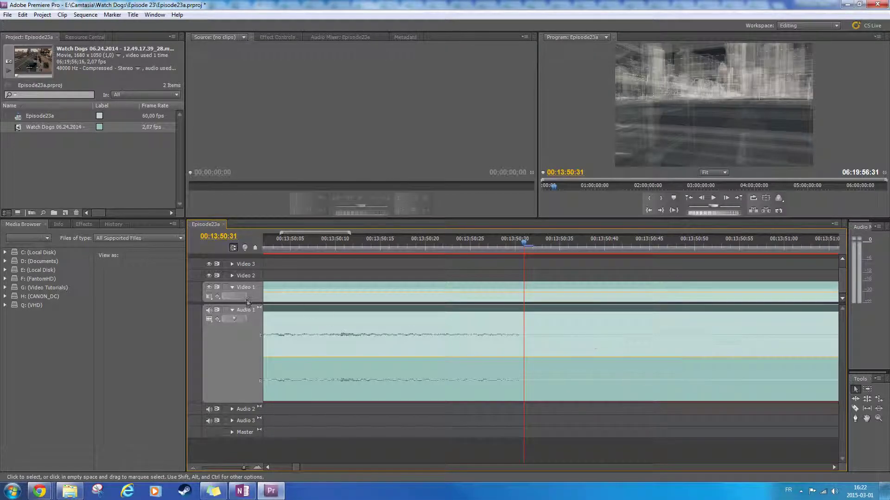
Step: With Video 1 locked, split only the audio at 00:13:50:31 and delete the silent remainder
click(226, 288)
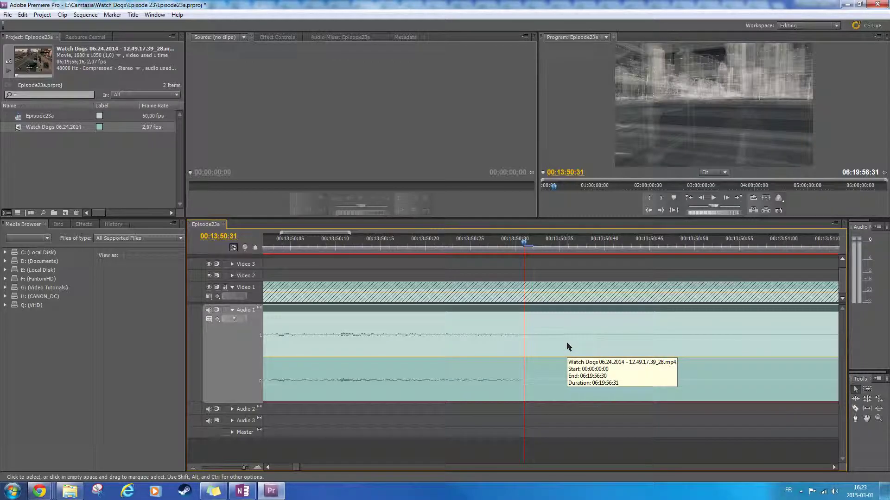
key(ctrl+k)
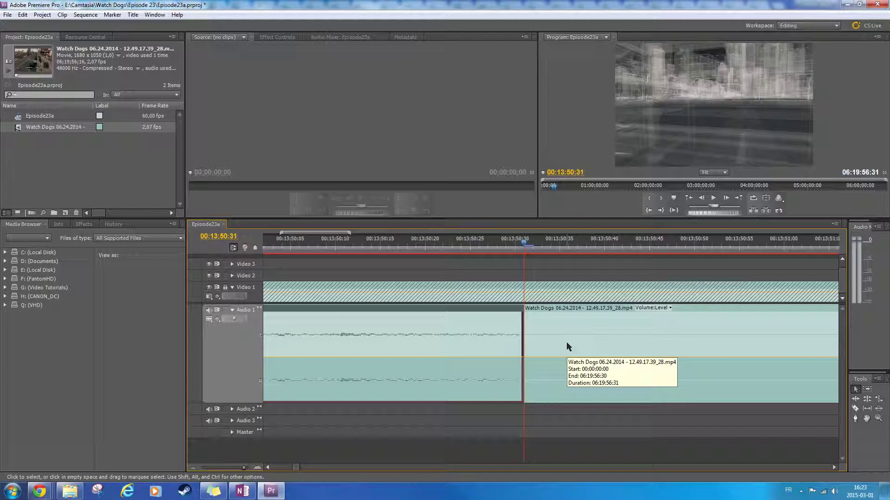
key(Delete)
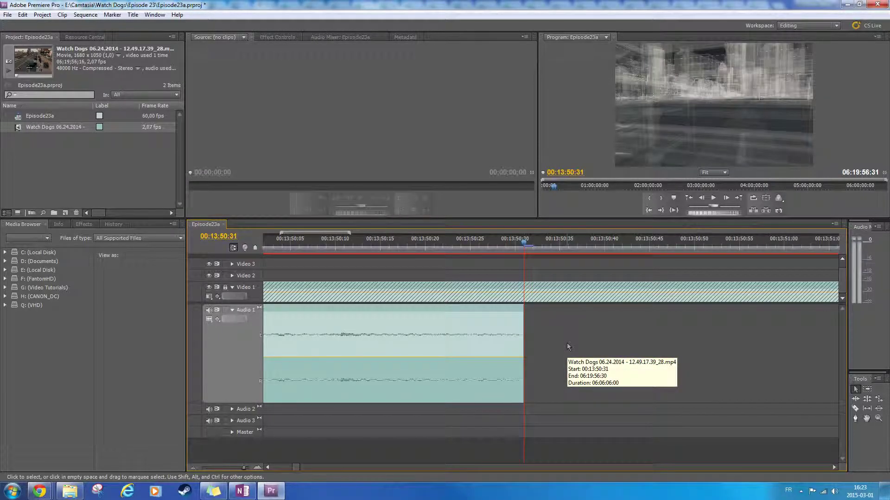
click(226, 288)
Step: Rate-stretch the video clip to 2744.85% so it ends with the audio at 00:13:50:31
click(209, 469)
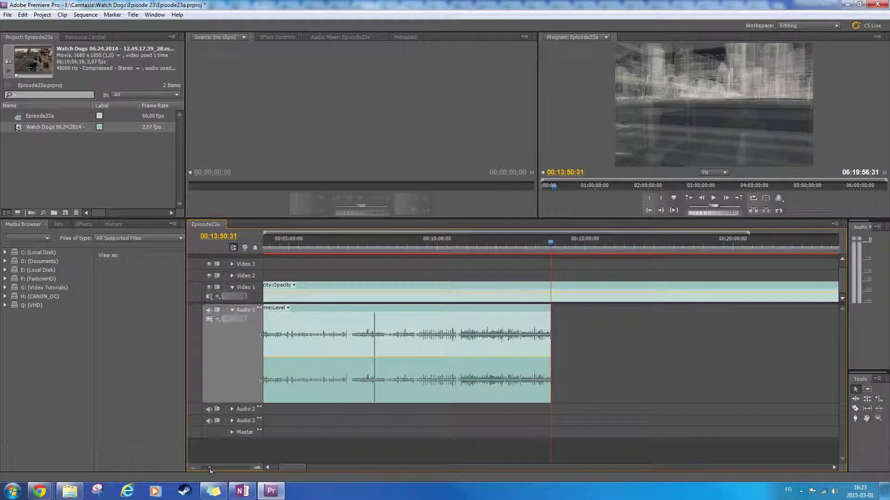
click(207, 467)
drag(207, 467, 202, 469)
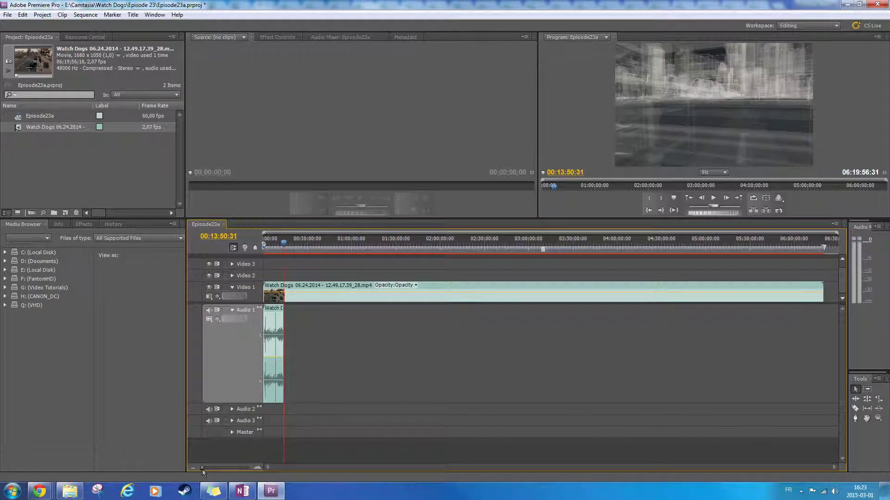
click(880, 400)
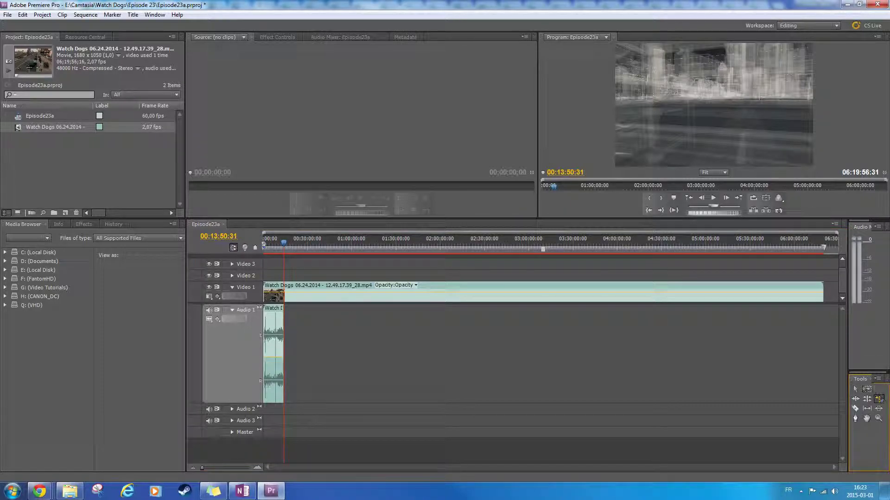
drag(827, 300, 296, 291)
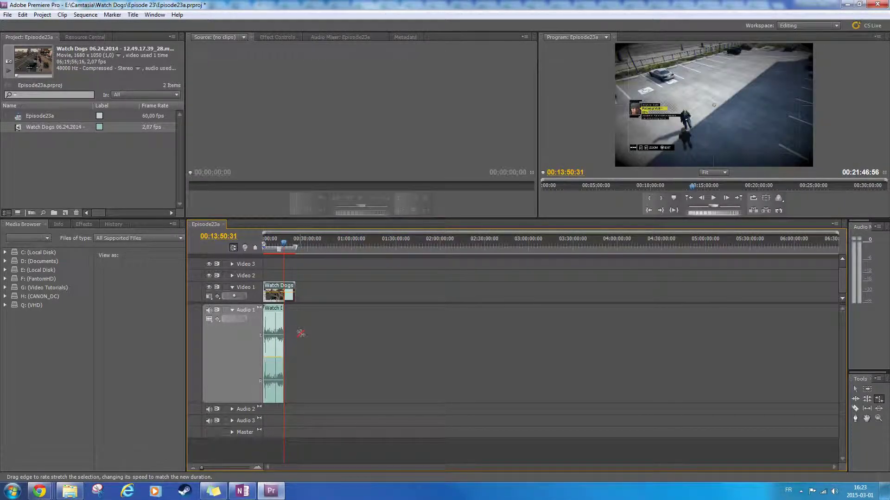
click(207, 469)
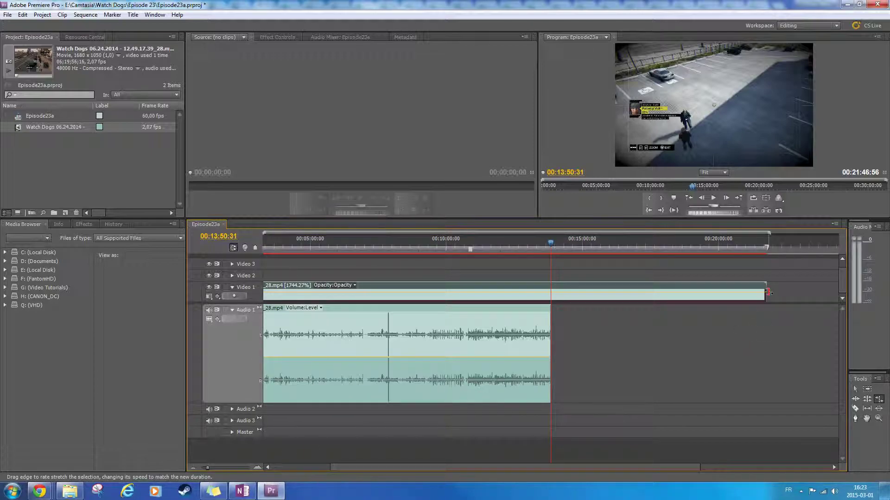
drag(767, 292, 553, 288)
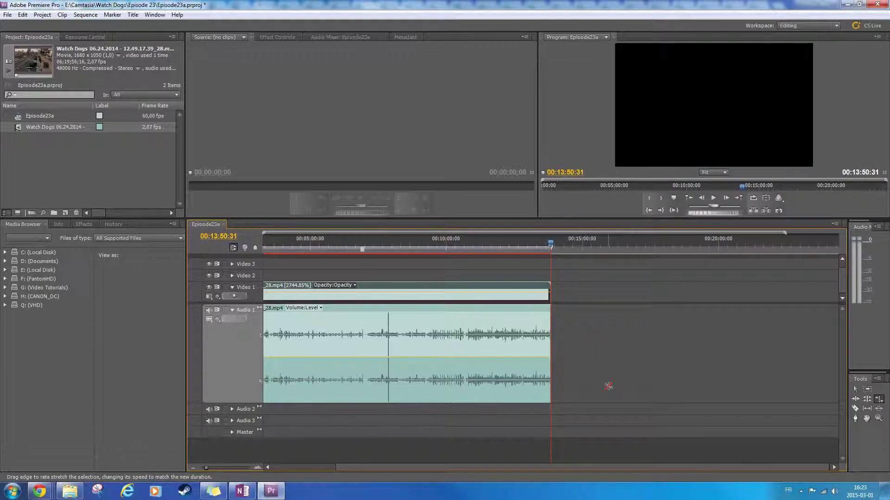
drag(552, 245, 540, 245)
click(713, 199)
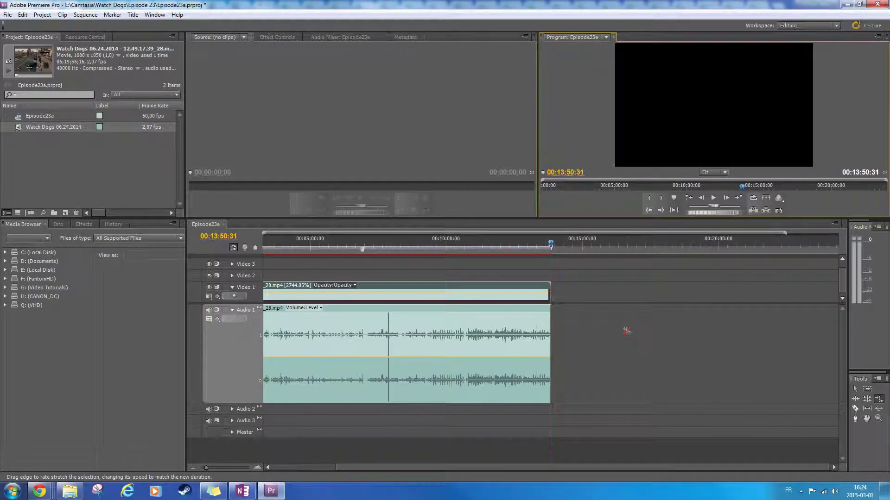
Step: Play the sequence from around 00:10:00:00 to check the sped-up video against the audio
drag(550, 245, 446, 245)
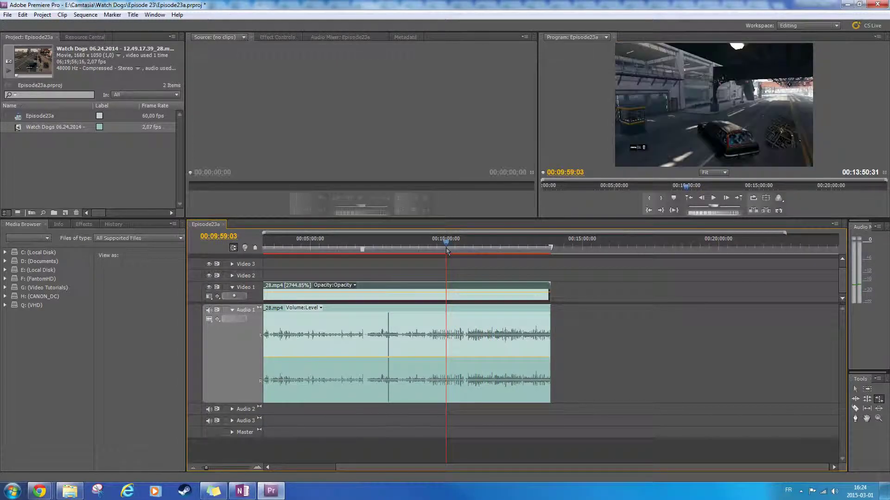
click(713, 199)
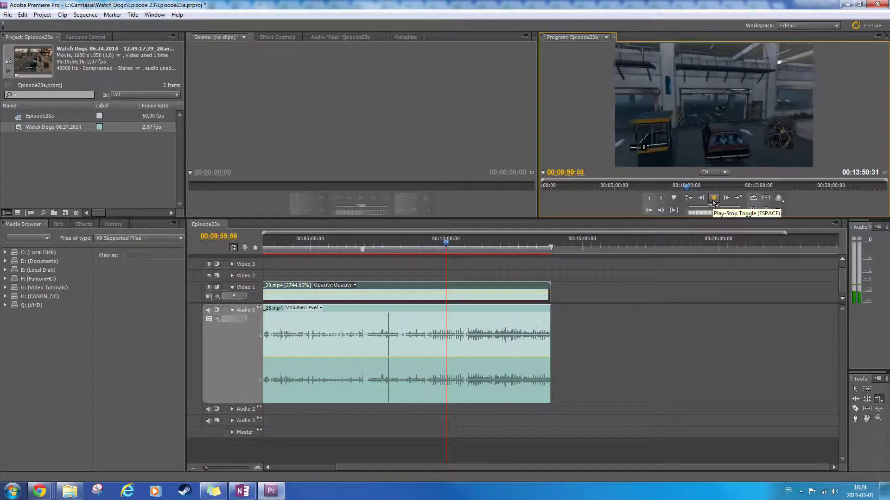